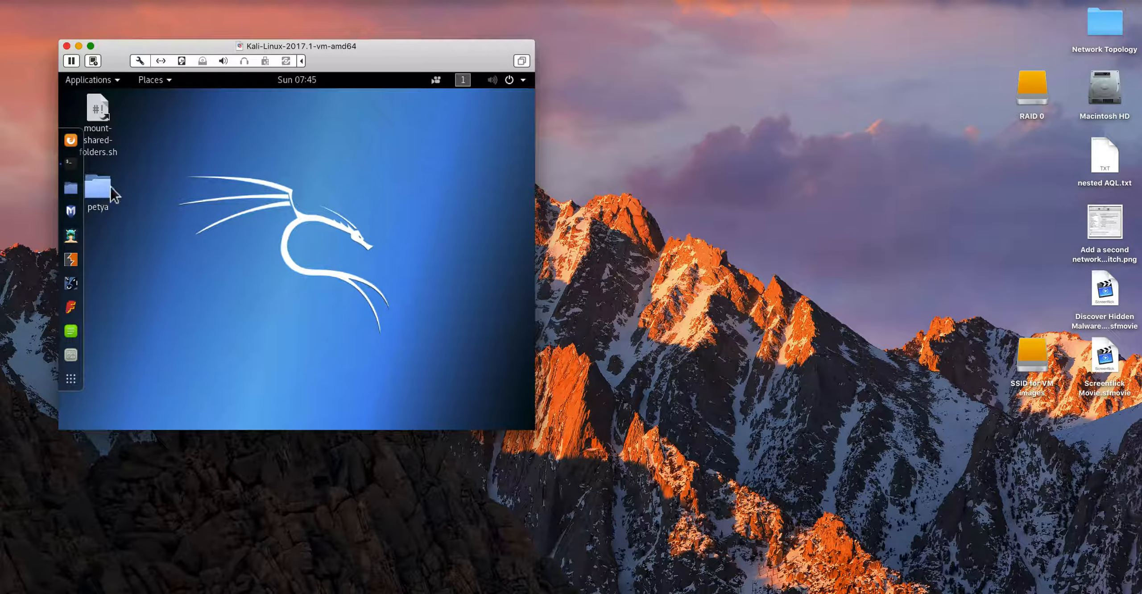
Step: Check the capture files in the petya folder and replay "1petya - packet capture (20170627).pcap" on eth0 at top speed with tcpreplay
double_click(98, 191)
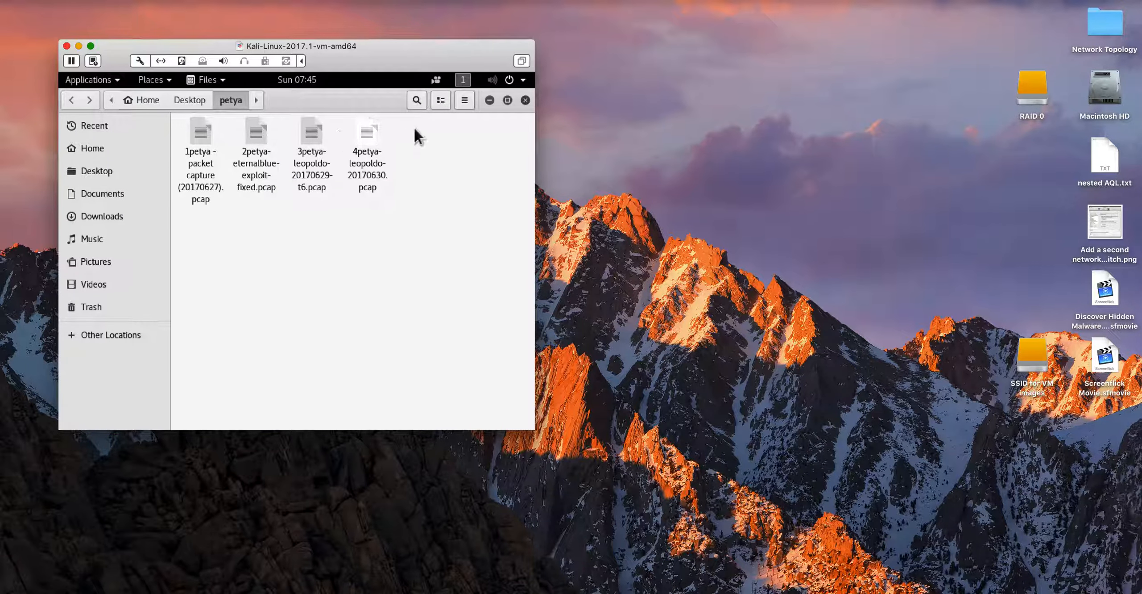
left_click(525, 99)
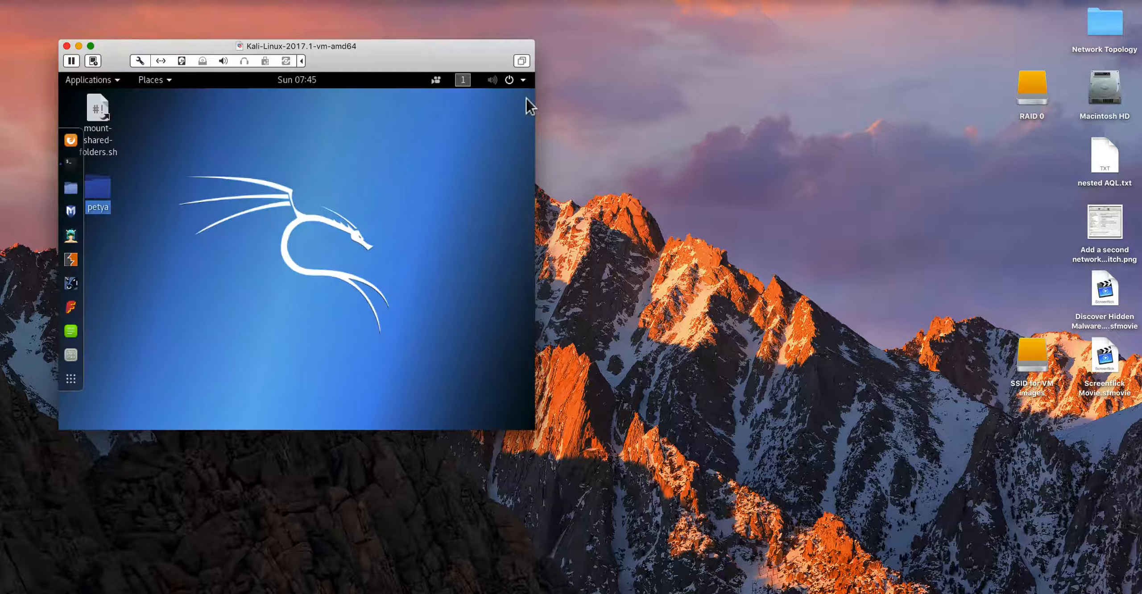
left_click(71, 165)
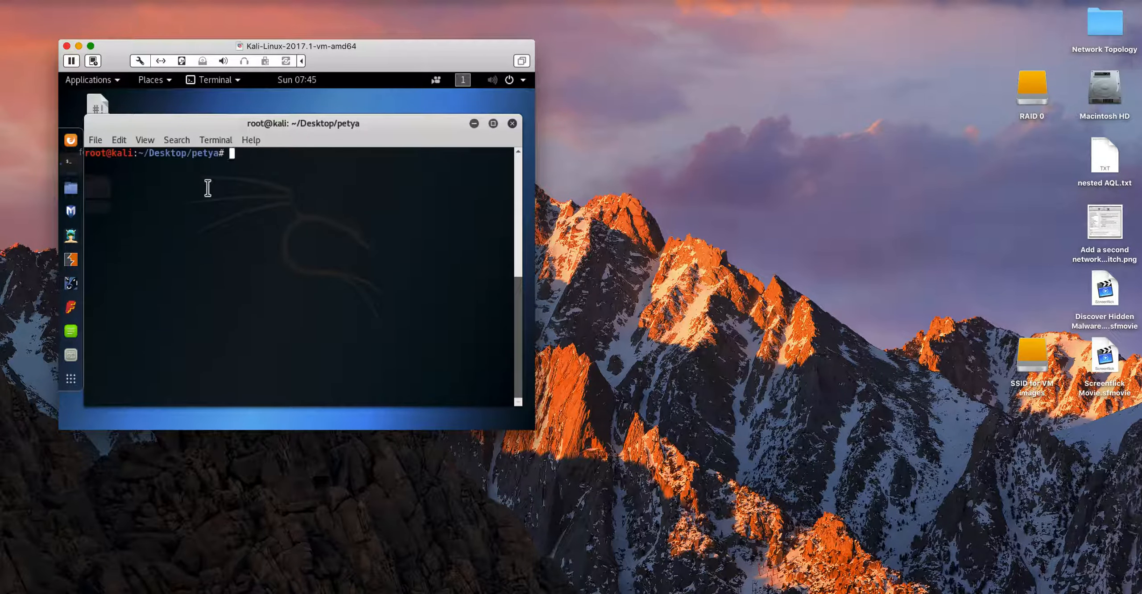
key("Return")
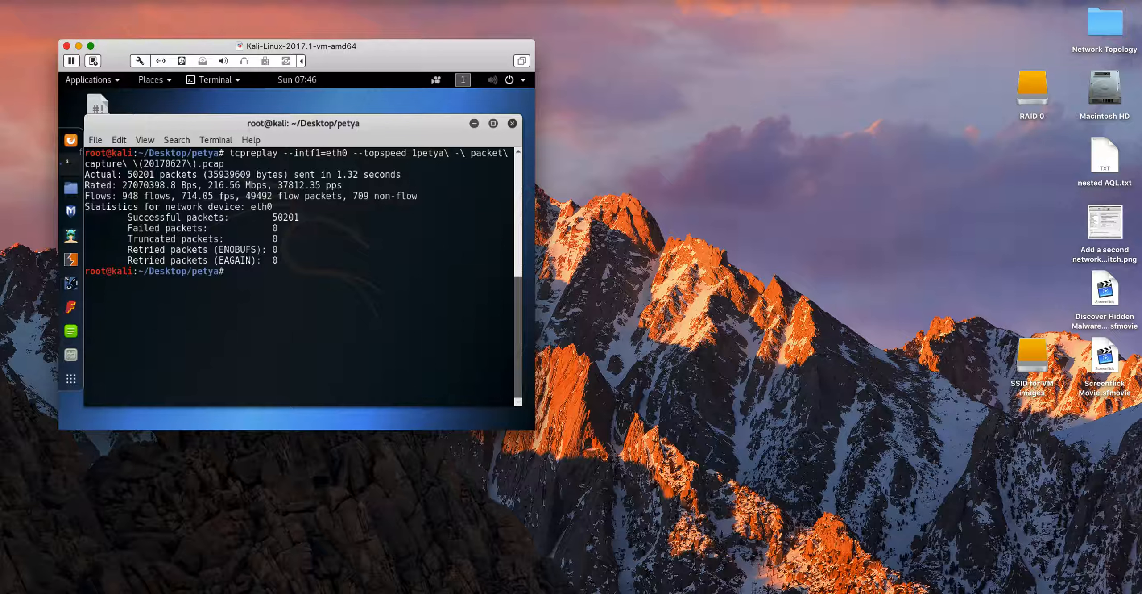
Step: Replay 2petya-eternalblue-exploit-fixed.pcap on eth0 at top speed by reusing the previous tcpreplay command
key("Up")
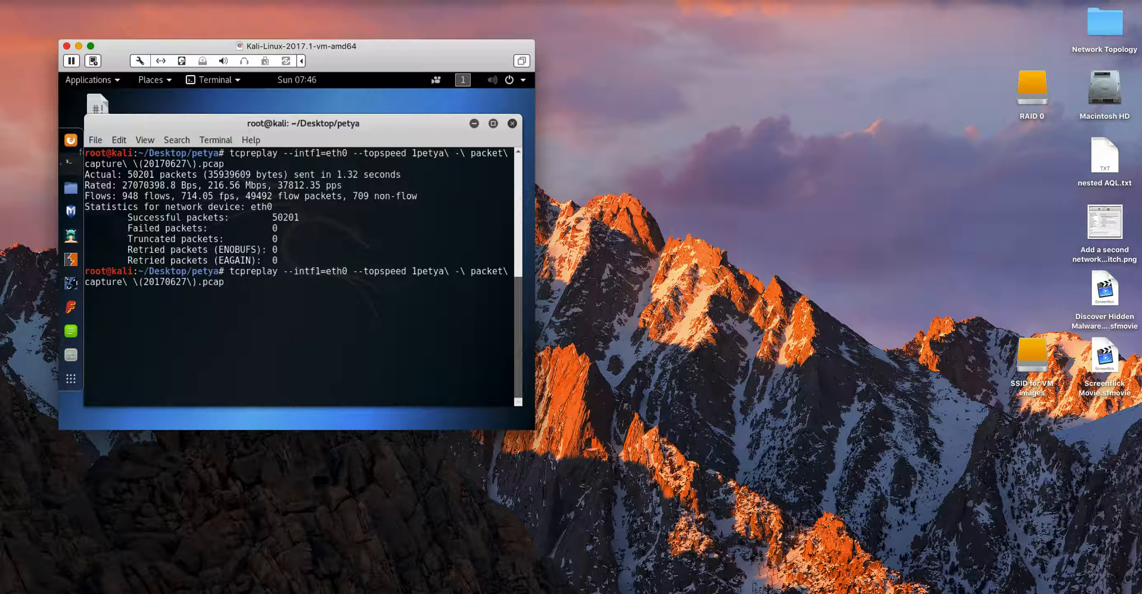
key("BackSpace")
key("BackSpace")
key("BackSpace")
key("BackSpace")
key("BackSpace")
key("BackSpace")
key("BackSpace")
key("BackSpace")
key("BackSpace")
key("BackSpace")
key("BackSpace")
key("BackSpace")
key("BackSpace")
key("BackSpace")
key("BackSpace")
key("BackSpace")
key("BackSpace")
key("BackSpace")
key("BackSpace")
key("BackSpace")
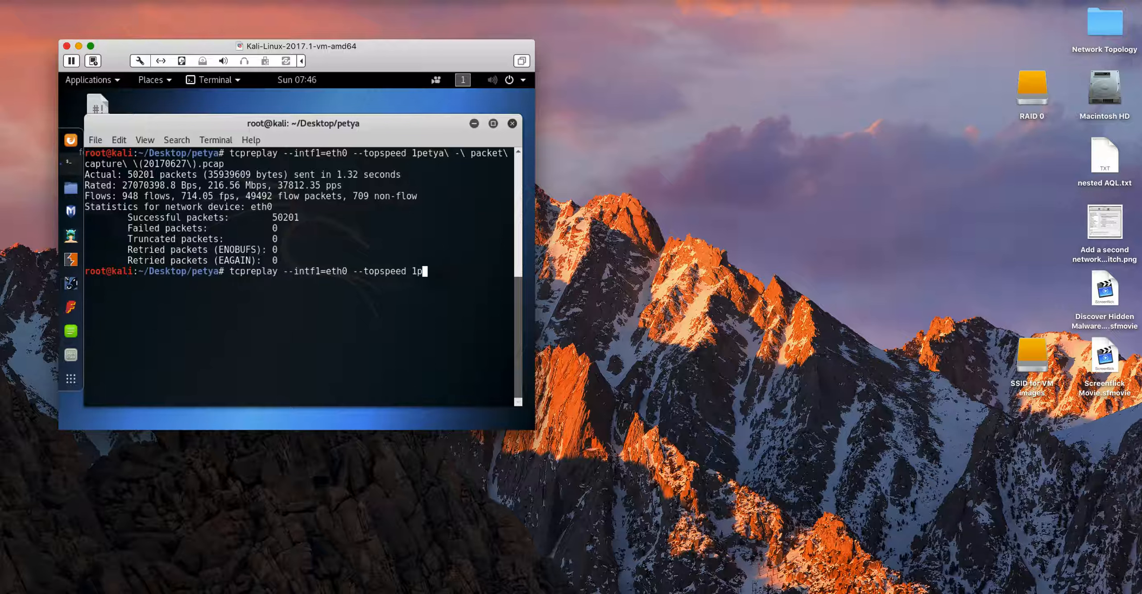
key("BackSpace")
key("BackSpace")
type("2")
key("Tab")
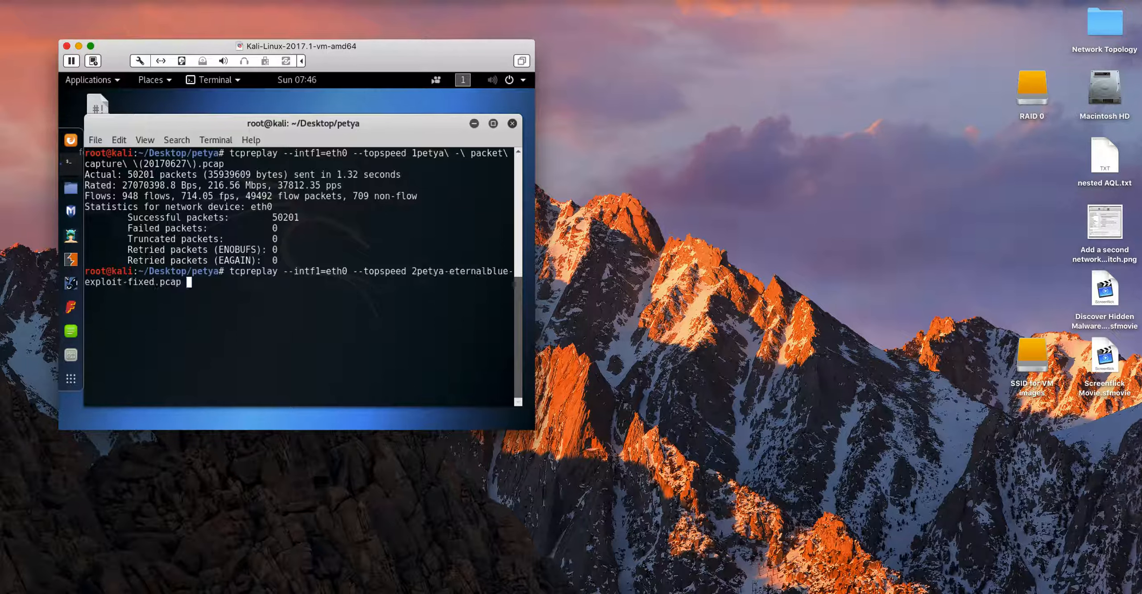
key("Return")
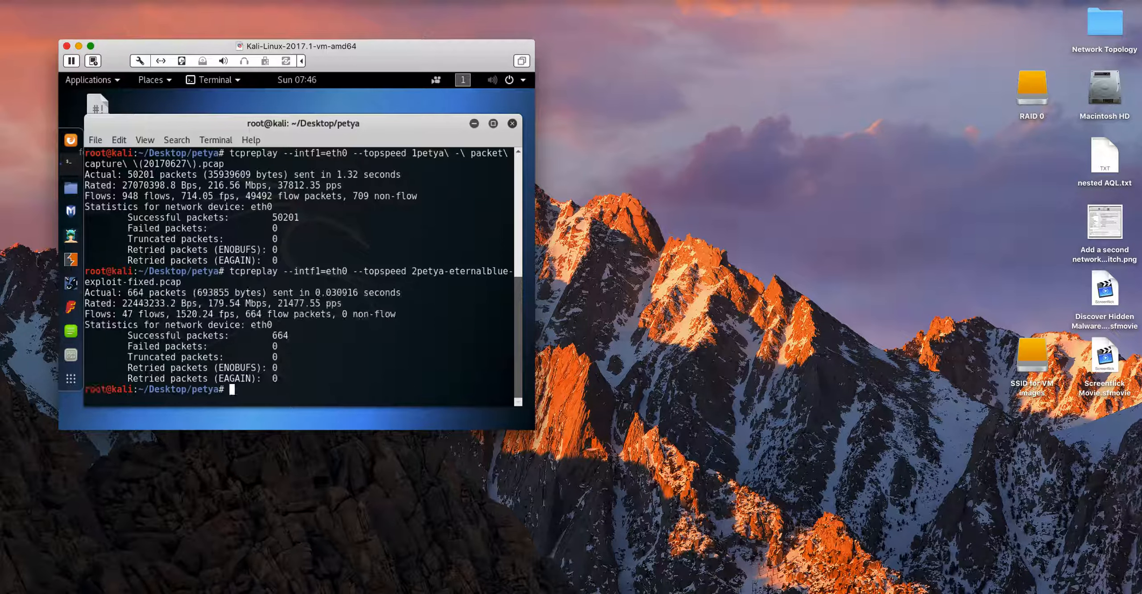
Step: Replay the third Petya capture, dated 20170629-t6, on eth0 at top speed with tcpreplay
key("Up")
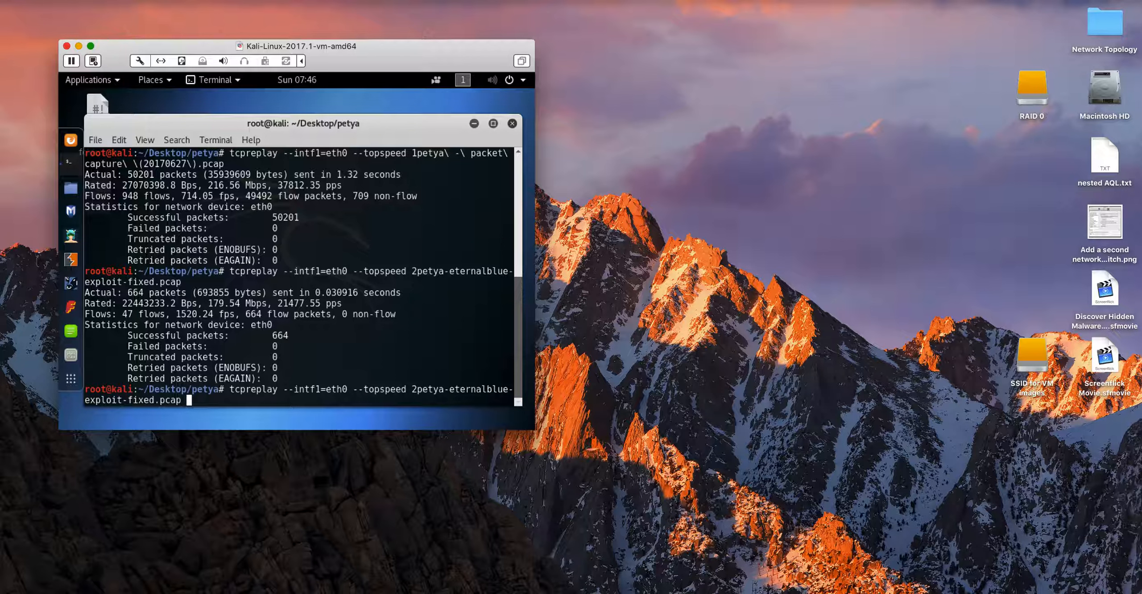
key("BackSpace")
key("BackSpace")
key("BackSpace")
key("BackSpace")
key("BackSpace")
key("BackSpace")
key("BackSpace")
key("BackSpace")
key("BackSpace")
key("BackSpace")
key("BackSpace")
key("BackSpace")
key("BackSpace")
key("BackSpace")
key("BackSpace")
key("BackSpace")
key("BackSpace")
key("BackSpace")
key("BackSpace")
key("BackSpace")
key("BackSpace")
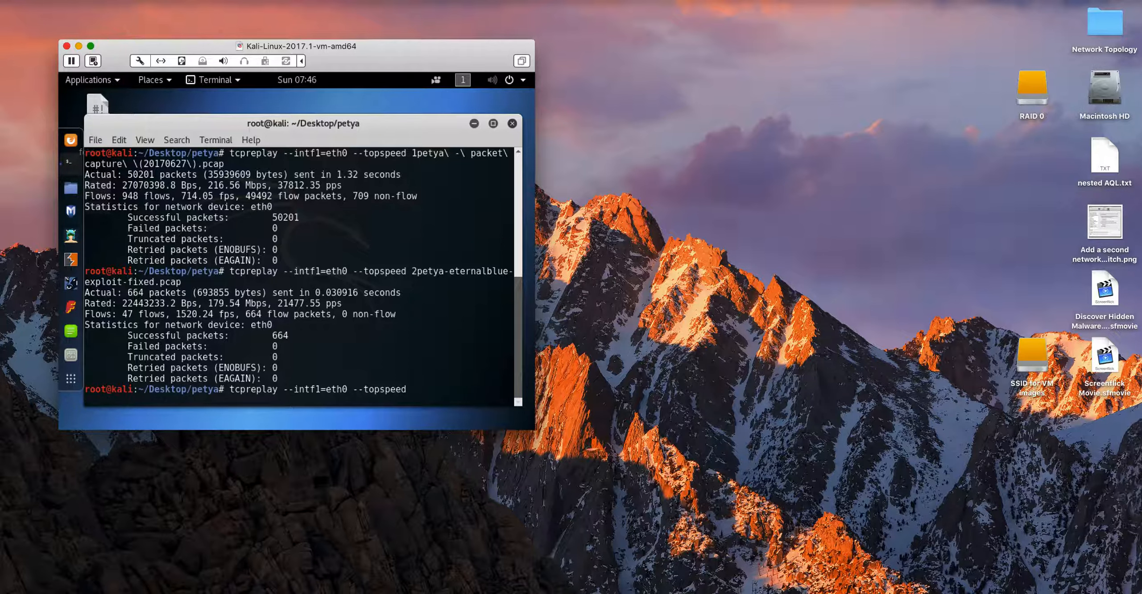
type("3")
key("Tab")
key("Return")
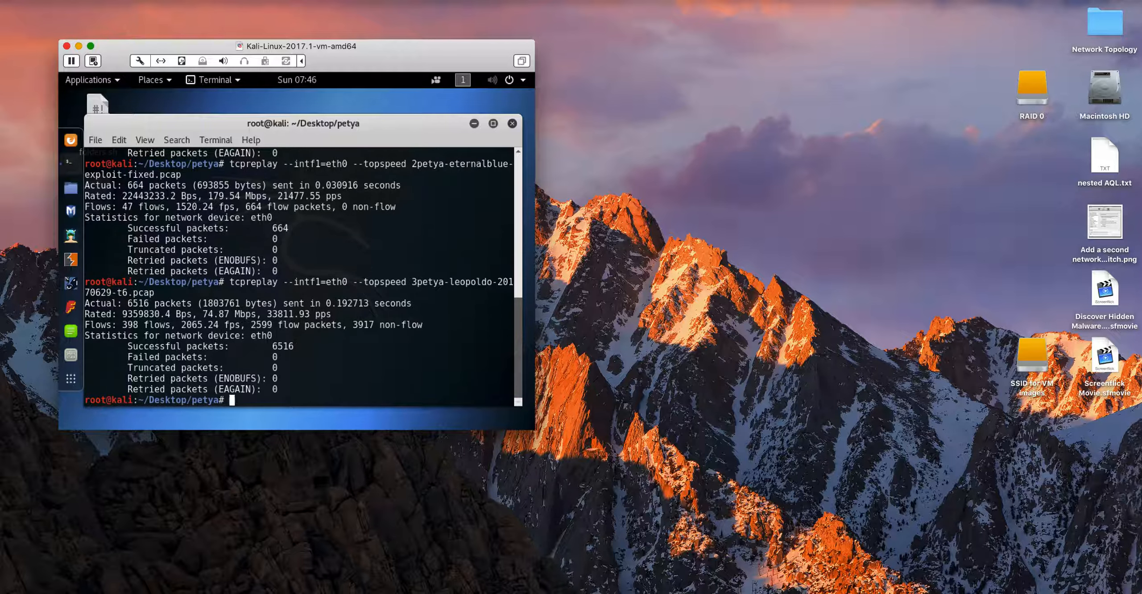
Step: Replay the fourth Petya capture, dated 20170630, on eth0 at top speed with tcpreplay
key("Up")
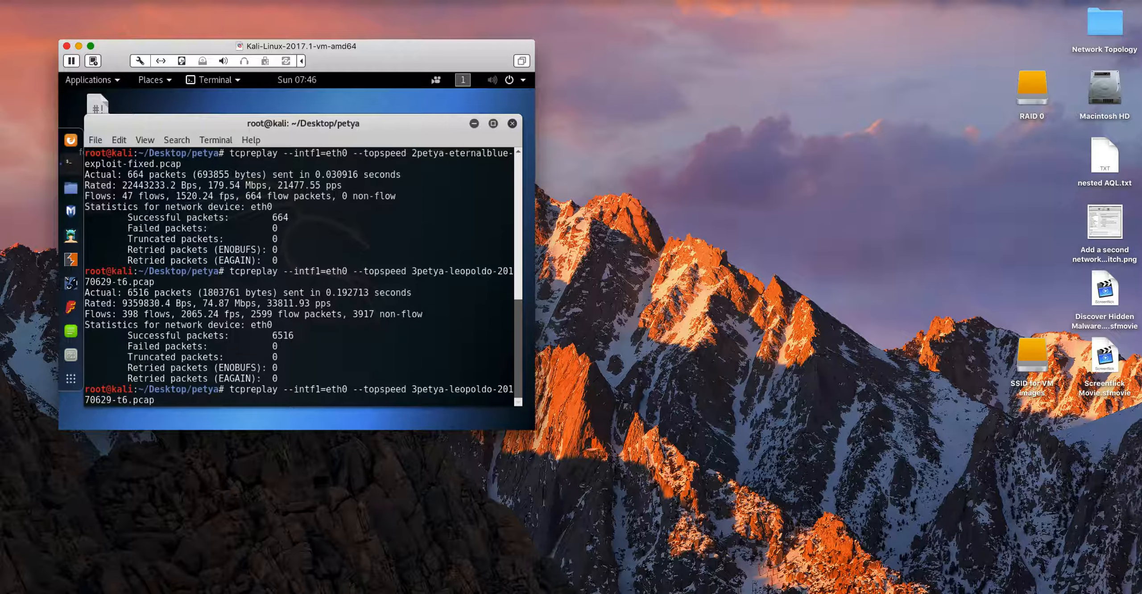
key("BackSpace")
key("BackSpace")
key("BackSpace")
key("BackSpace")
key("BackSpace")
key("BackSpace")
key("BackSpace")
key("BackSpace")
key("BackSpace")
key("BackSpace")
key("BackSpace")
key("BackSpace")
key("BackSpace")
key("BackSpace")
key("BackSpace")
key("BackSpace")
key("BackSpace")
key("BackSpace")
key("BackSpace")
key("BackSpace")
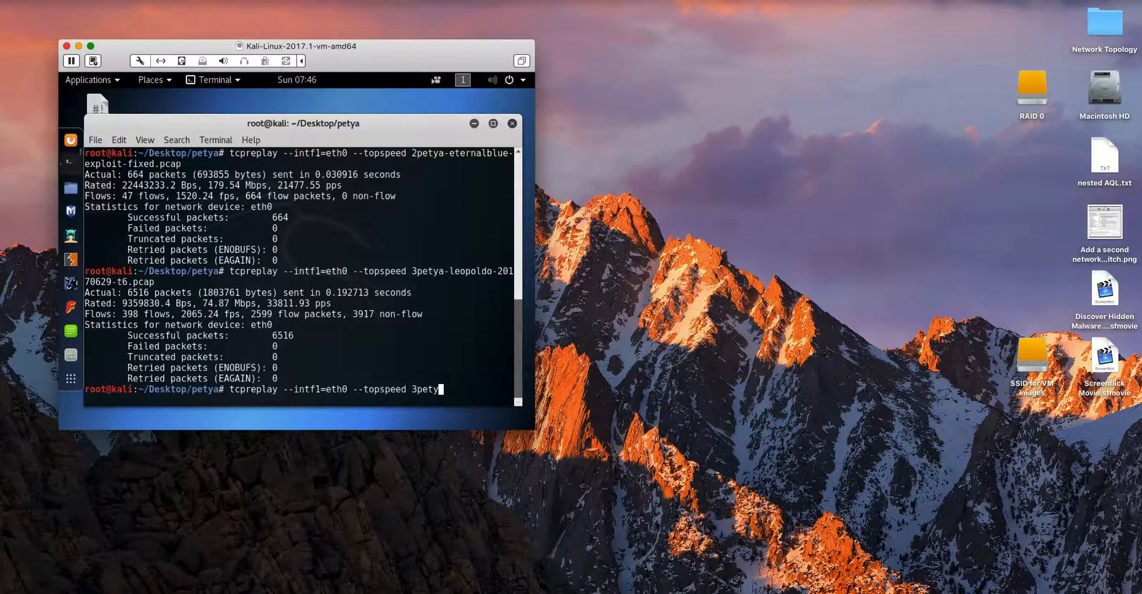
key("BackSpace")
key("BackSpace")
key("BackSpace")
key("BackSpace")
key("BackSpace")
type("4")
key("Tab")
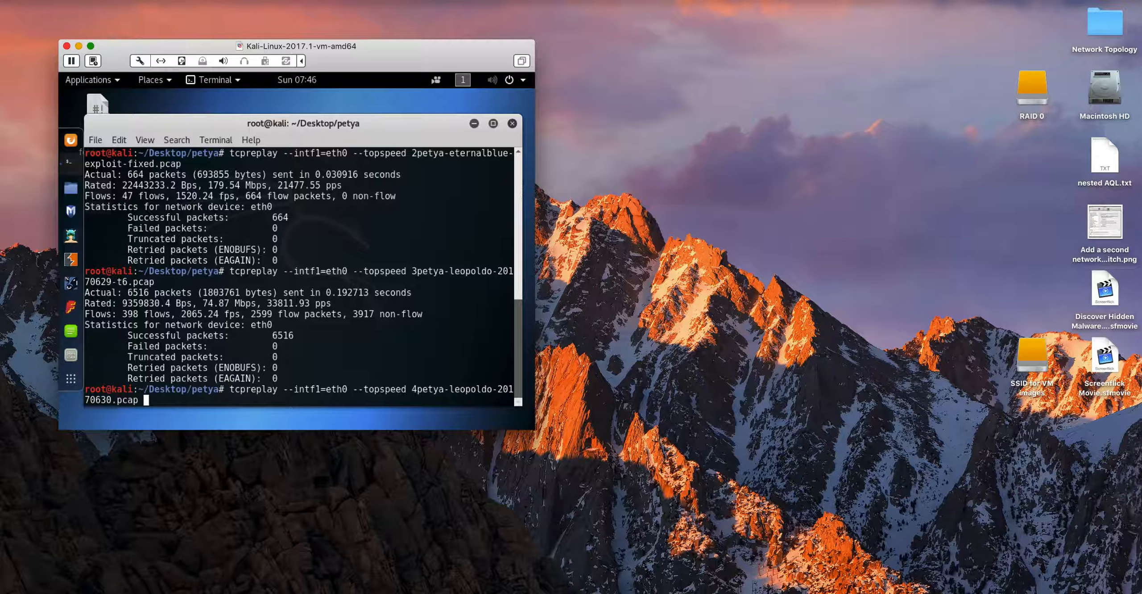
key("Return")
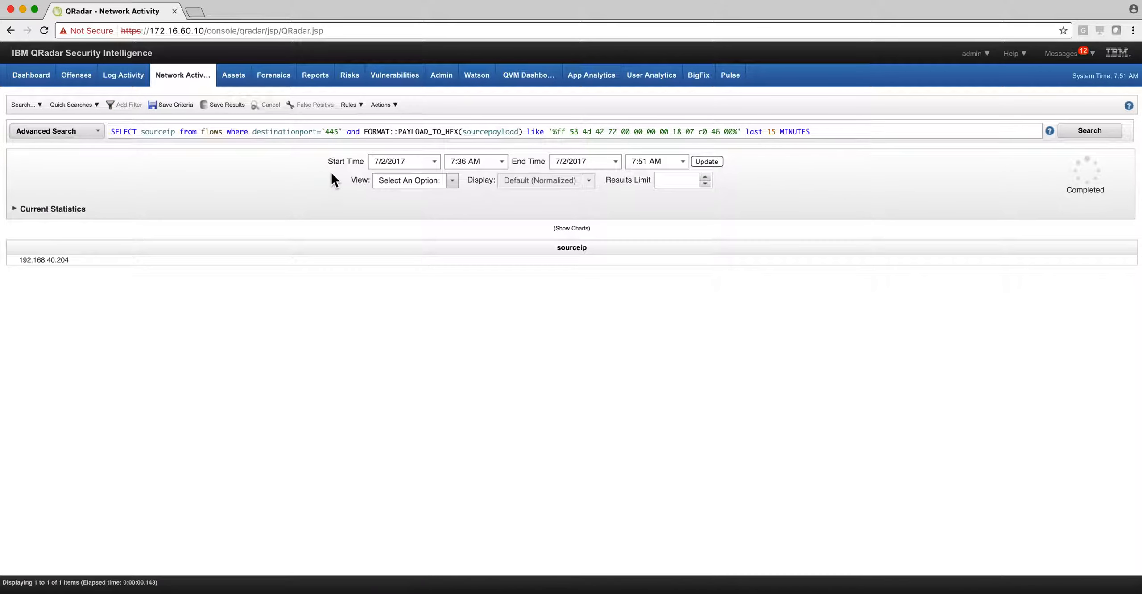
Step: Review AQL query #1 in the Petya query notes and run the matching port 445 payload search for the last 15 minutes in QRadar
left_click(627, 590)
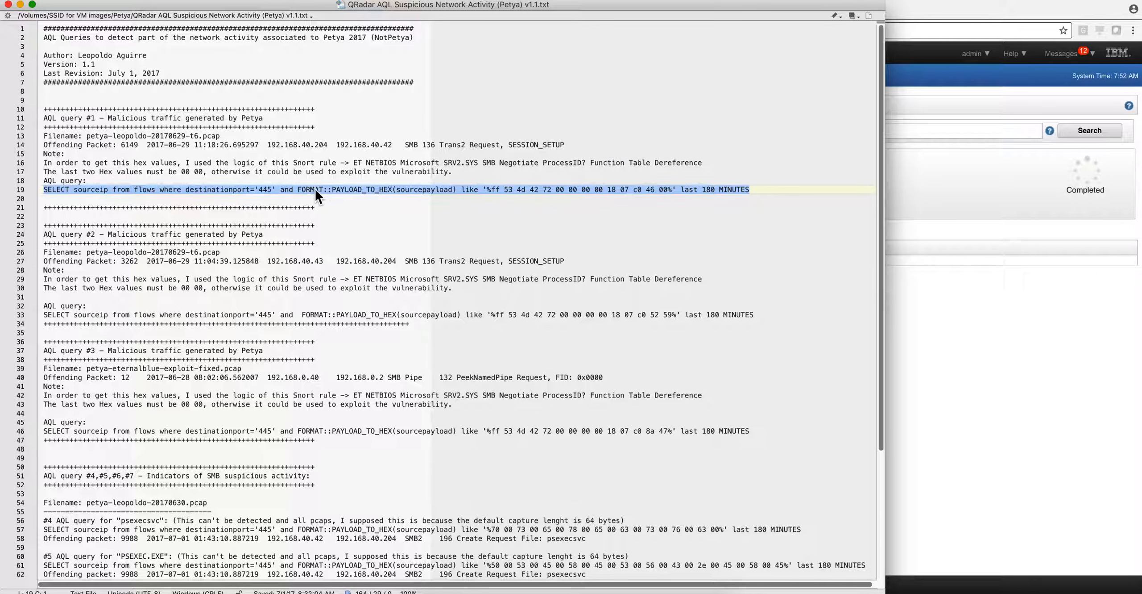
left_click(20, 4)
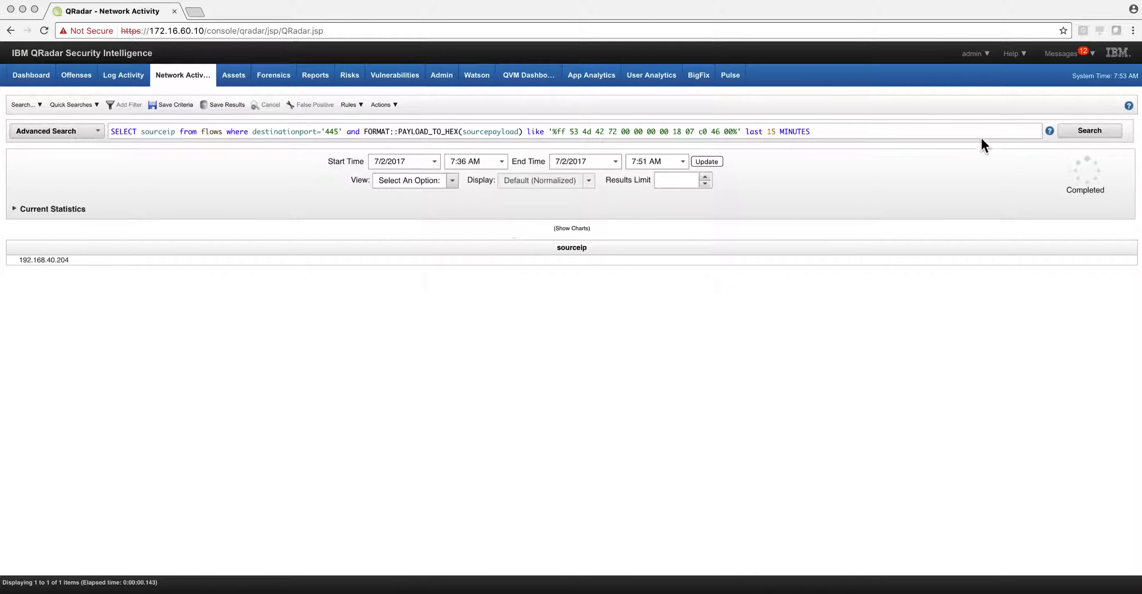
left_click(1077, 130)
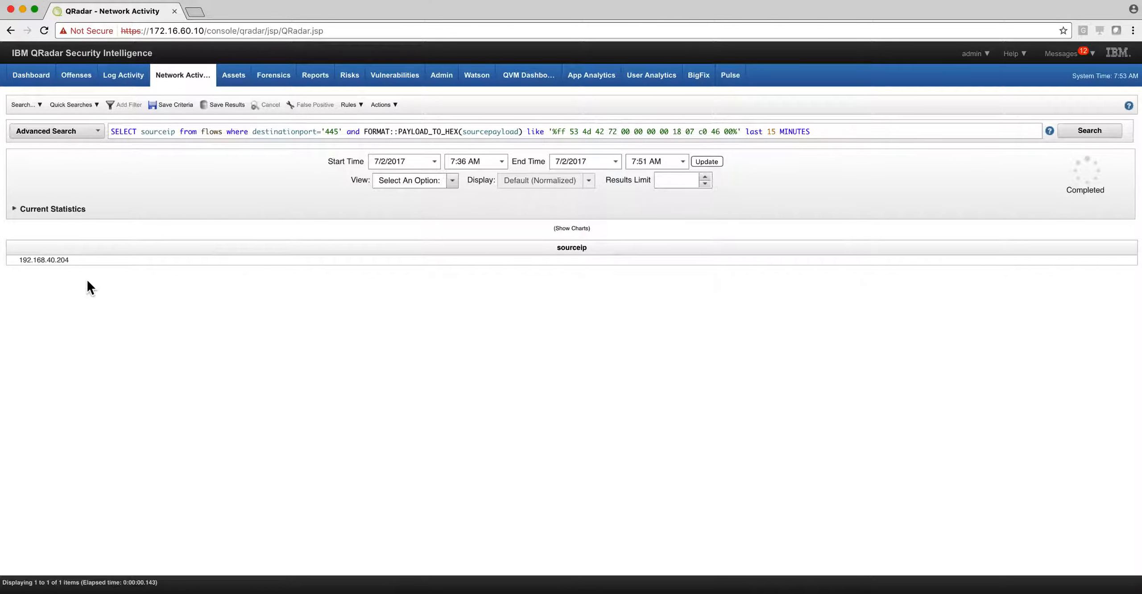
Step: Open the flow details for source IP 192.168.40.204 and view its source and destination information
double_click(46, 259)
double_click(64, 261)
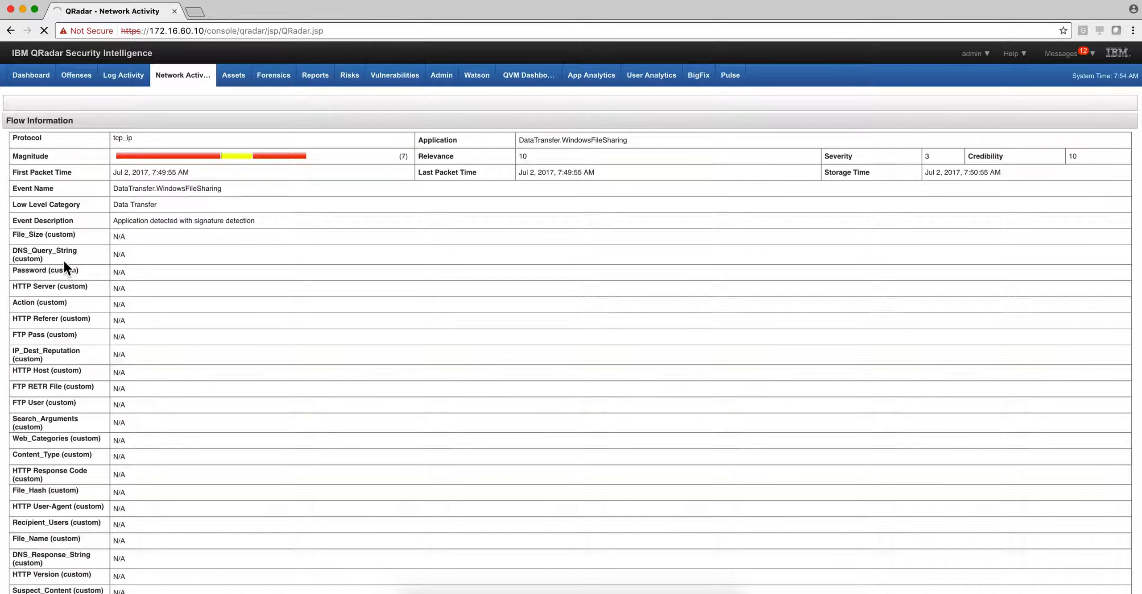
scroll(180, 306, "down", 15)
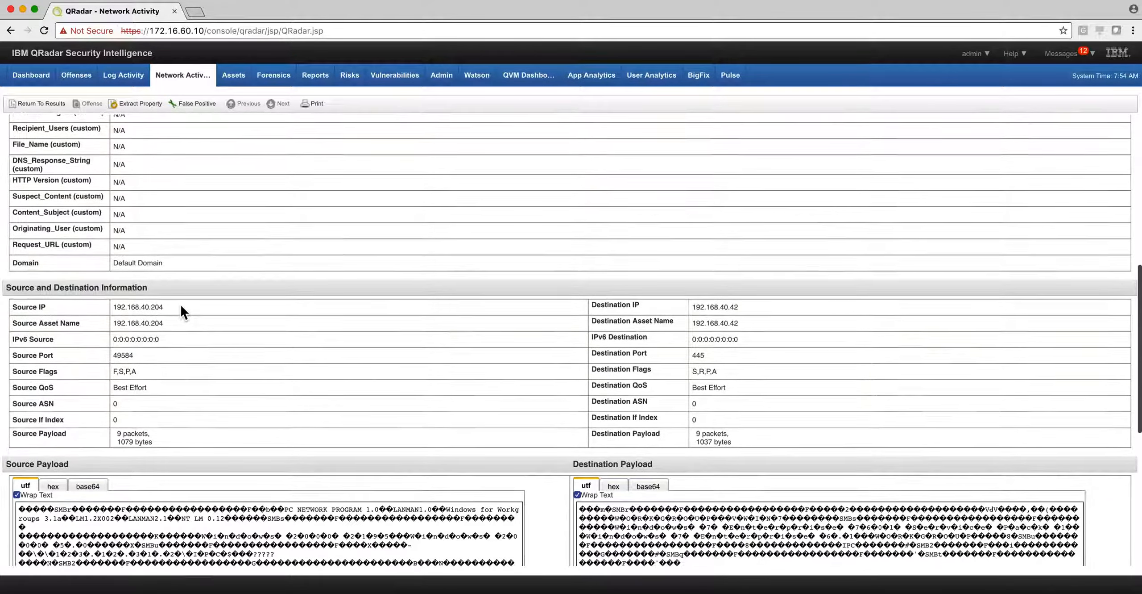
scroll(181, 306, "down", 1)
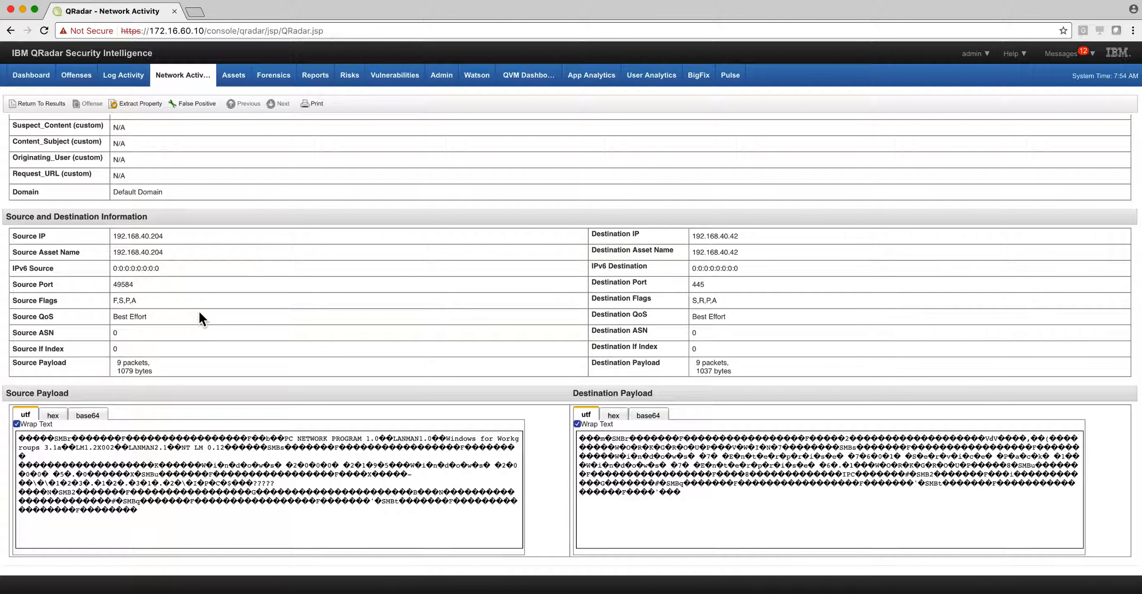
Step: Show the flow's source payload in hex and look through its bytes for the SMB pattern
left_click(51, 414)
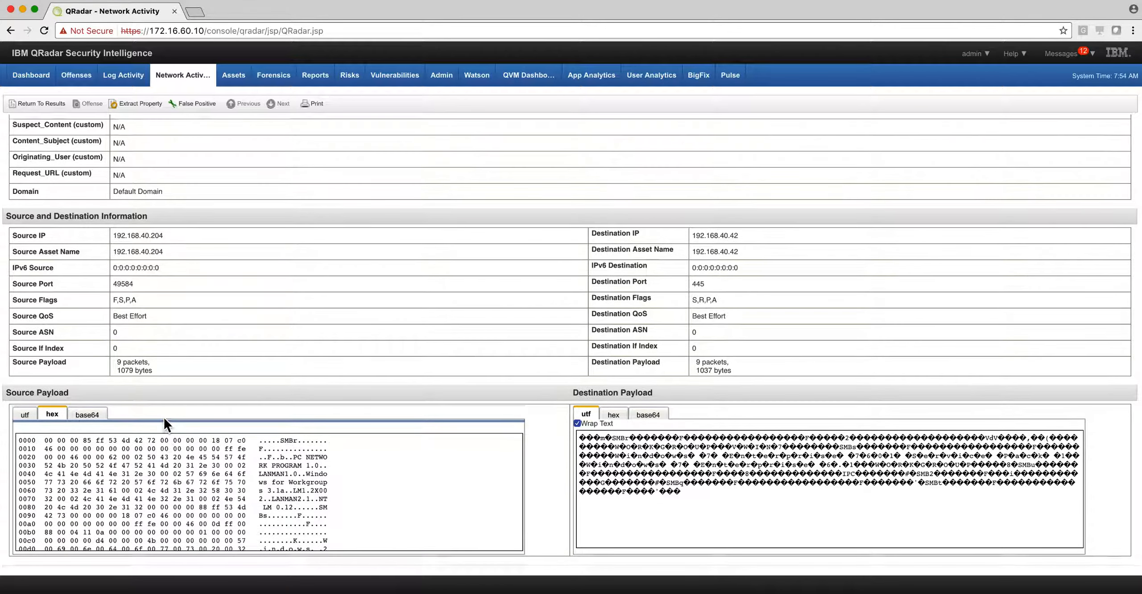
scroll(164, 417, "down", 3)
scroll(165, 417, "up", 1)
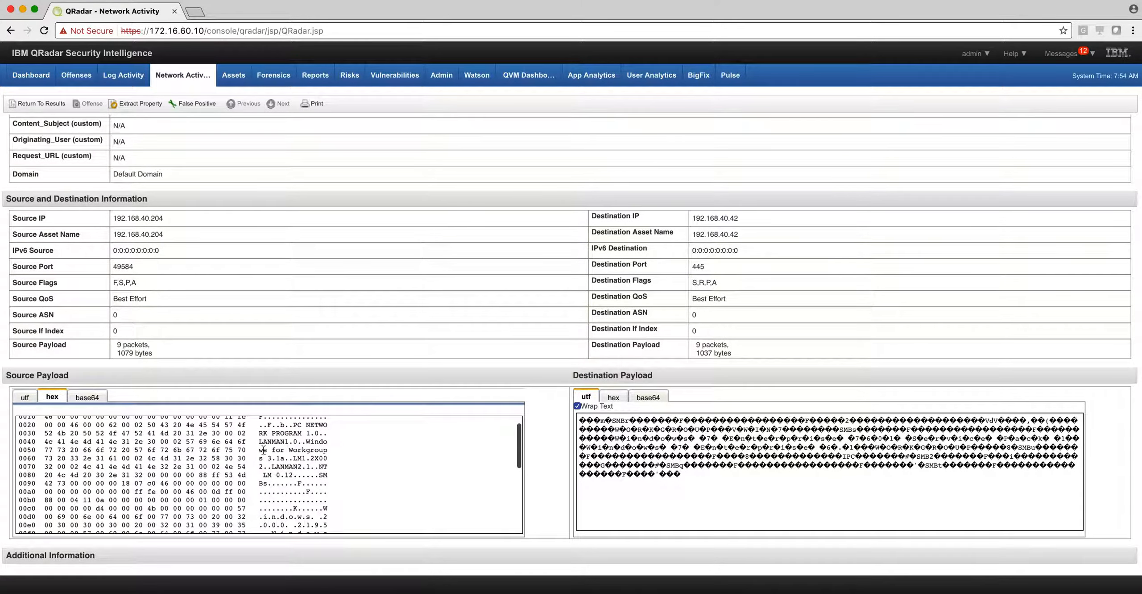
scroll(263, 449, "down", 1)
scroll(264, 448, "down", 1)
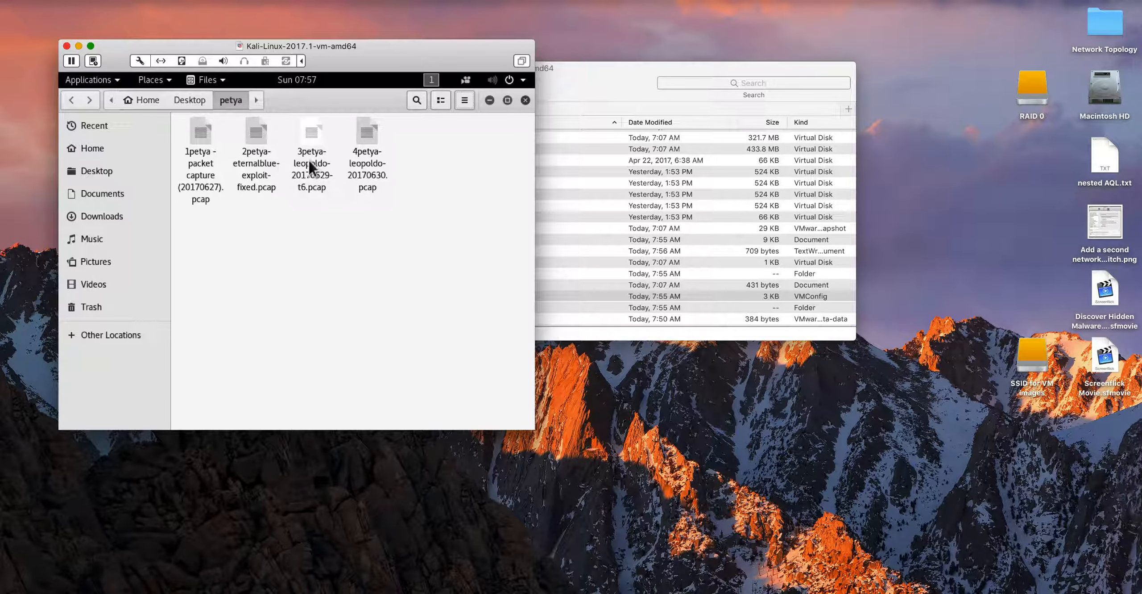
Step: Switch to the Kali virtual machine and open the 20170629-t6 Petya capture in Wireshark, dismissing the Lua error
left_click(310, 162)
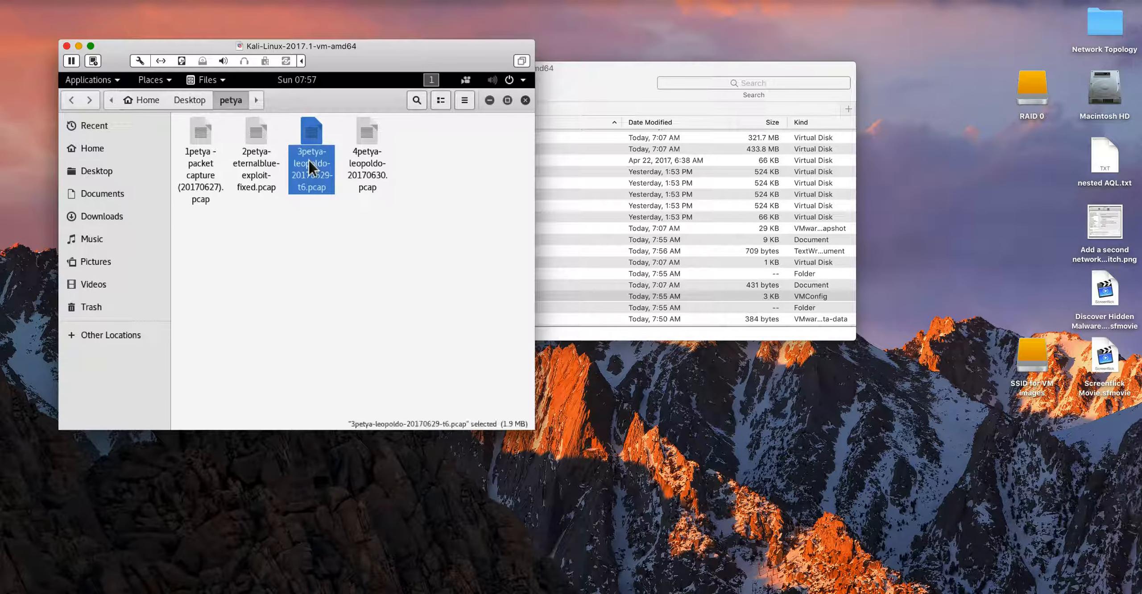
double_click(310, 160)
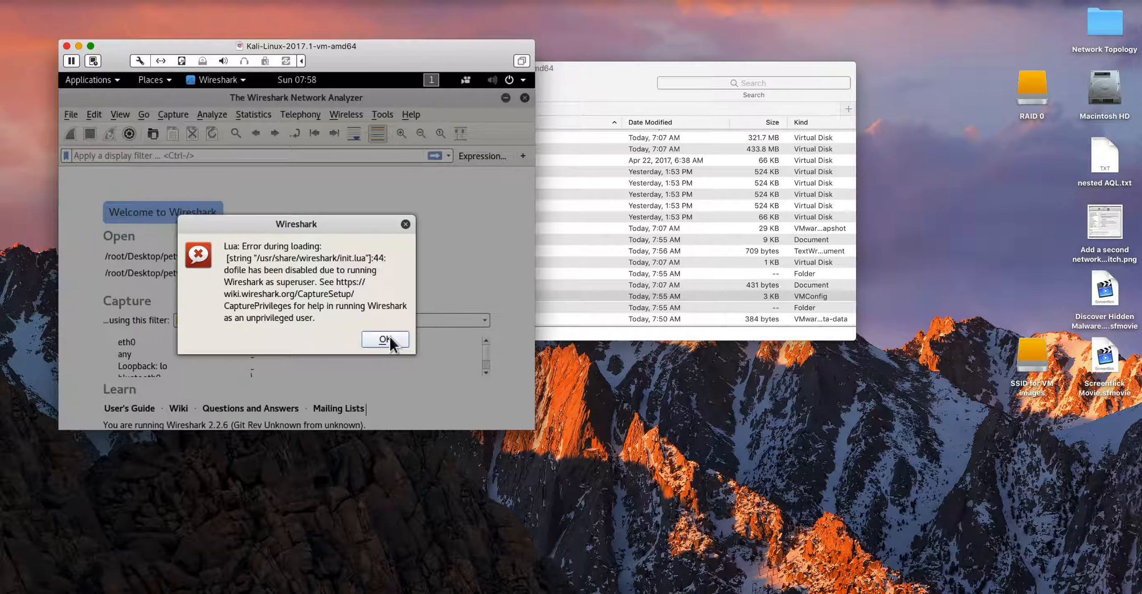
left_click(390, 341)
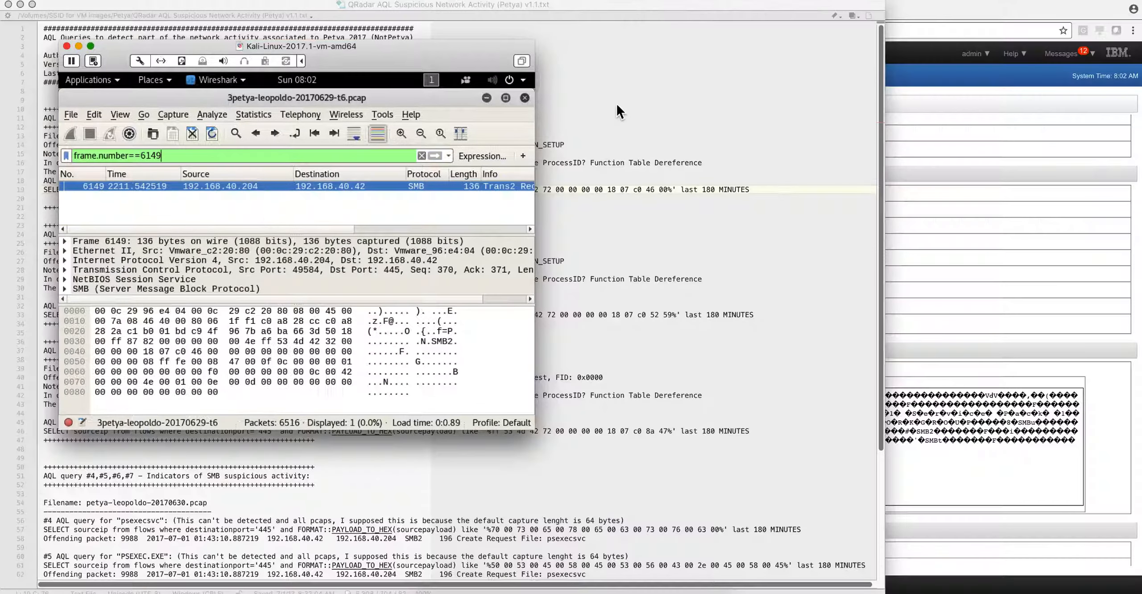
Step: Compare AQL query #1 in the notes with frame 6149 in Wireshark and the flow's hex source payload in QRadar
key("super+Tab")
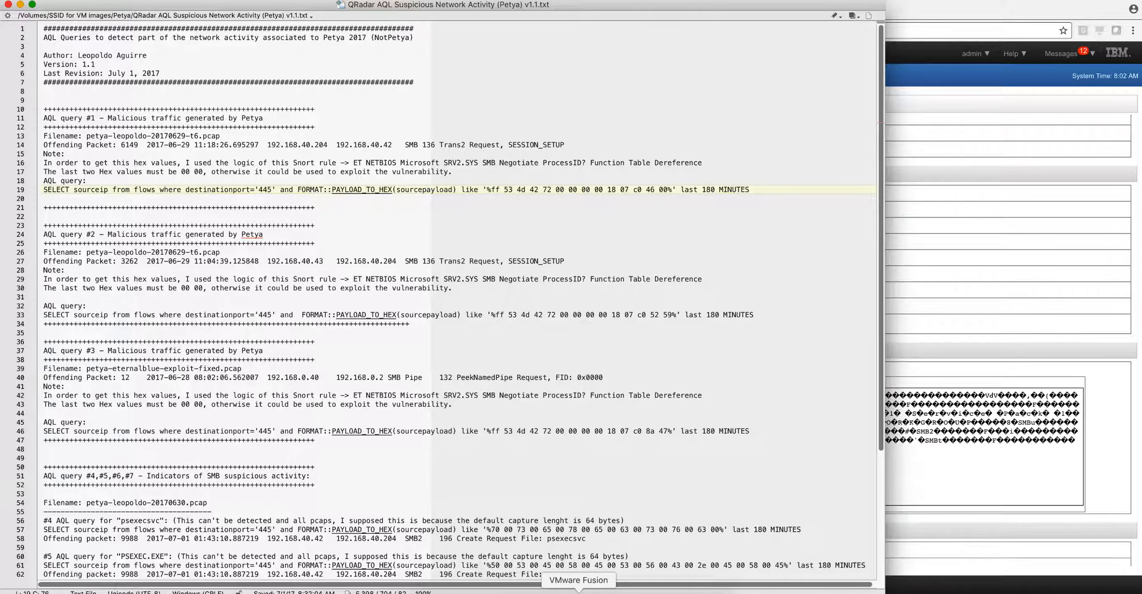
left_click(579, 592)
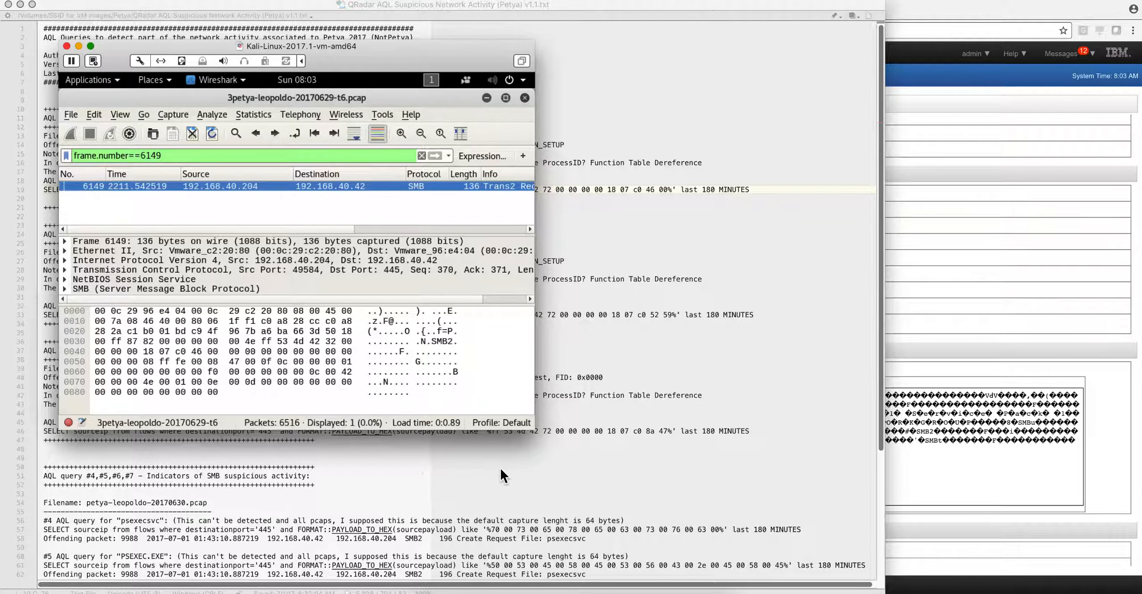
left_click(927, 362)
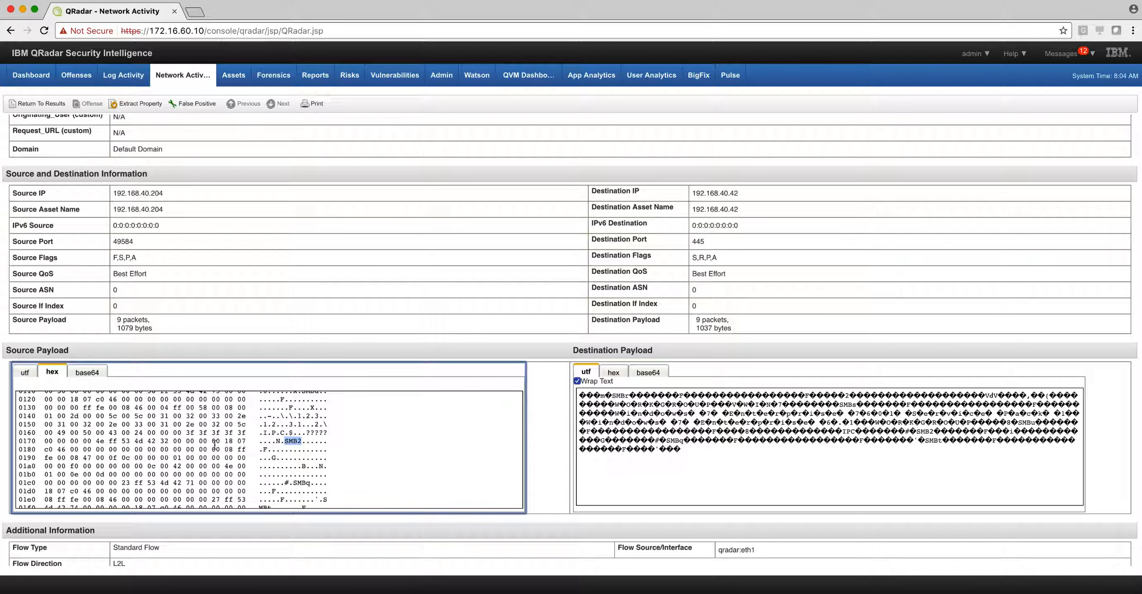
left_click(213, 447)
Step: Go back over the flow information and return from the flow details to the search results
scroll(275, 257, "up", 10)
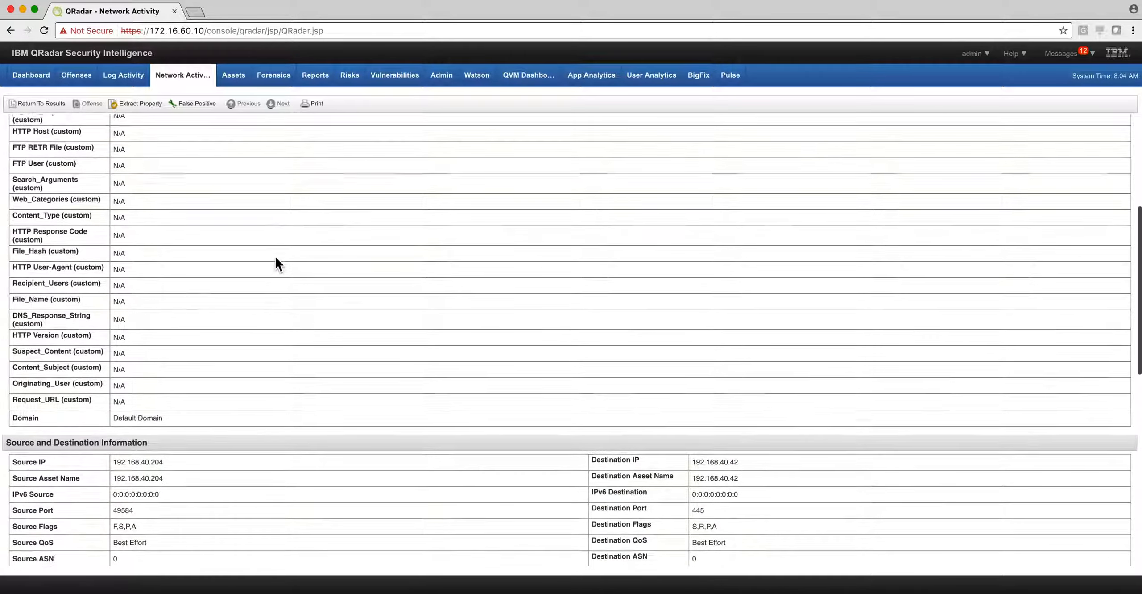
scroll(276, 263, "up", 7)
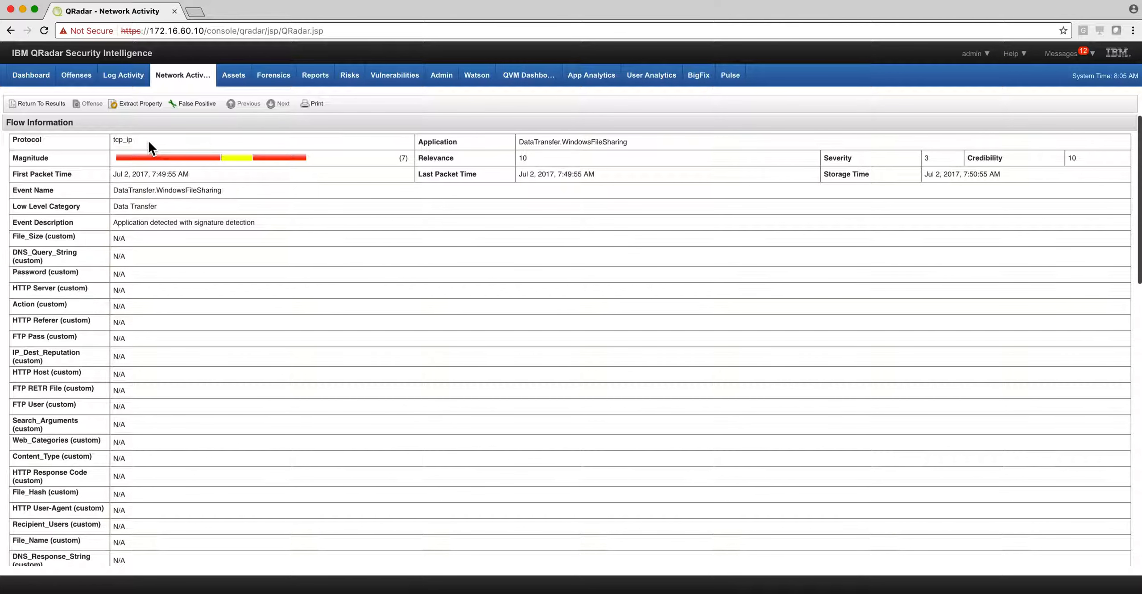
left_click(41, 103)
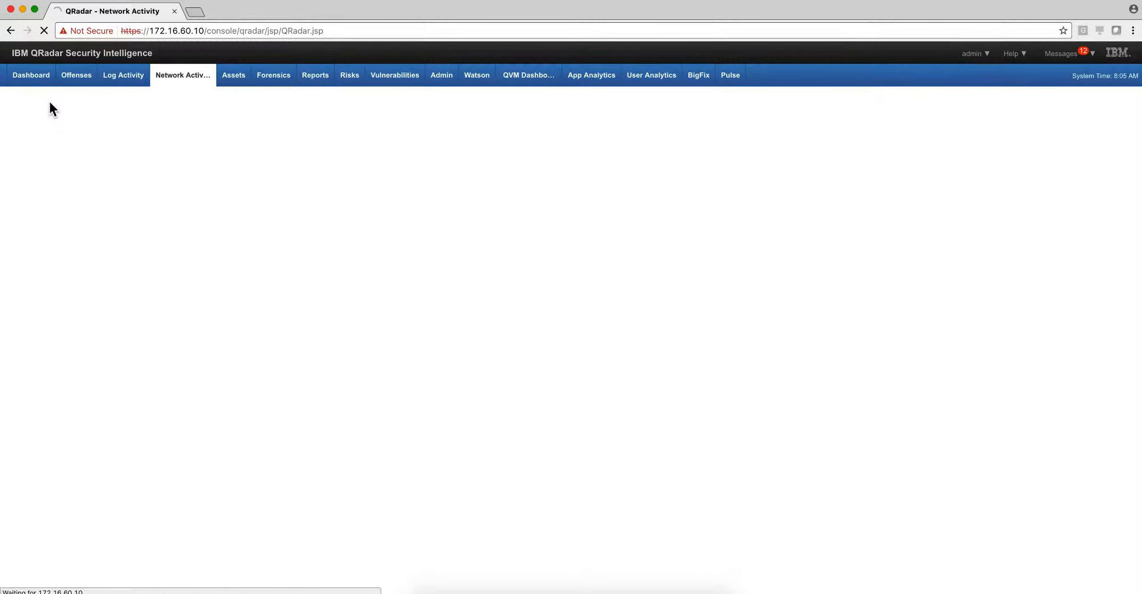